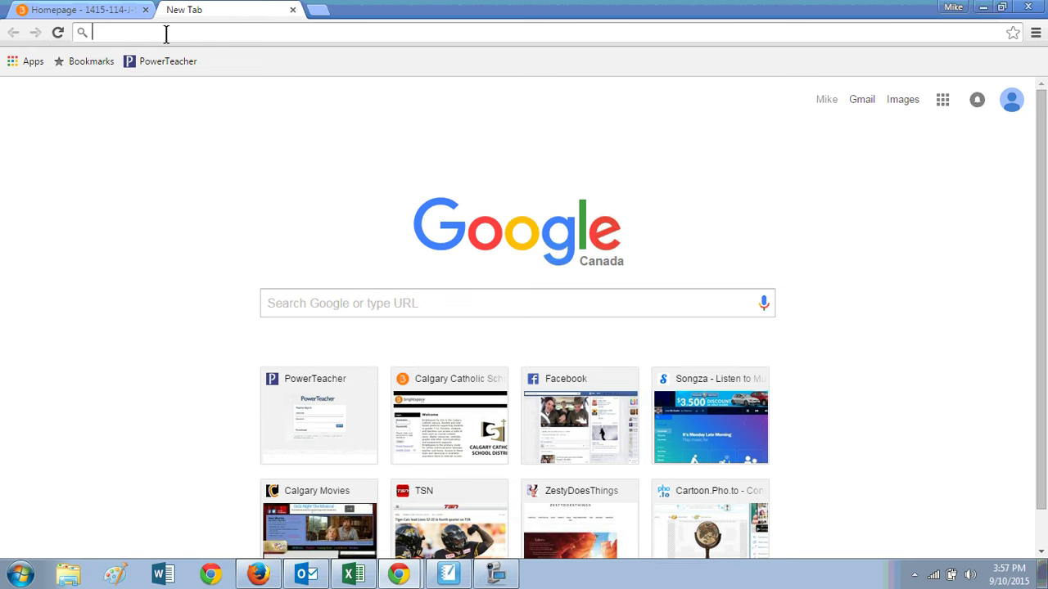
Step: Enter dl.cssd in the Chrome address bar to bring up the dl.cssd.ab.ca suggestion
type("dl.cssd")
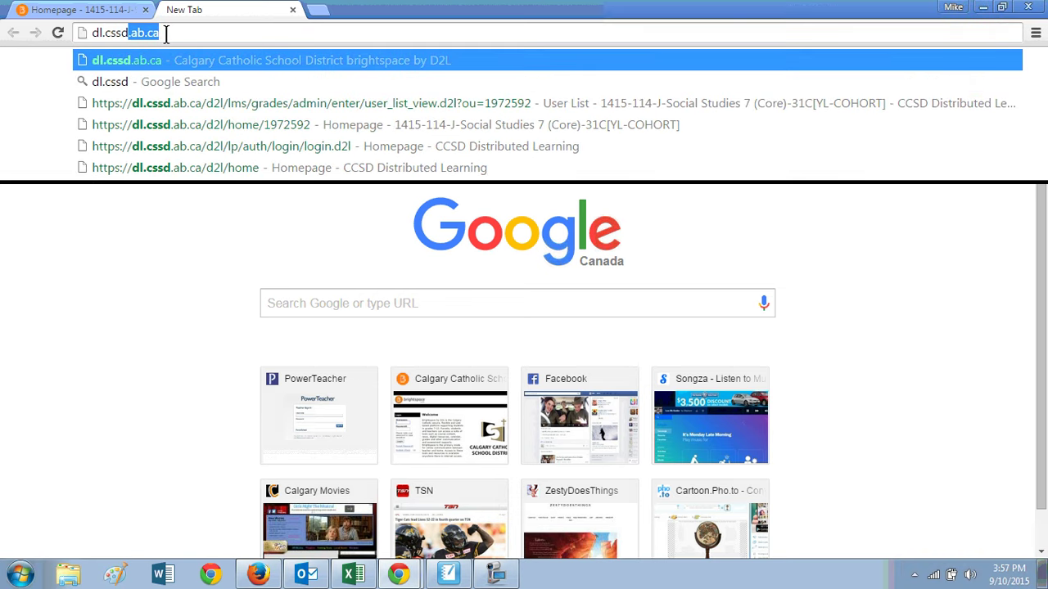
Step: Go to dl.cssd.ab.ca and log in with the saved username and the account password
key("Return")
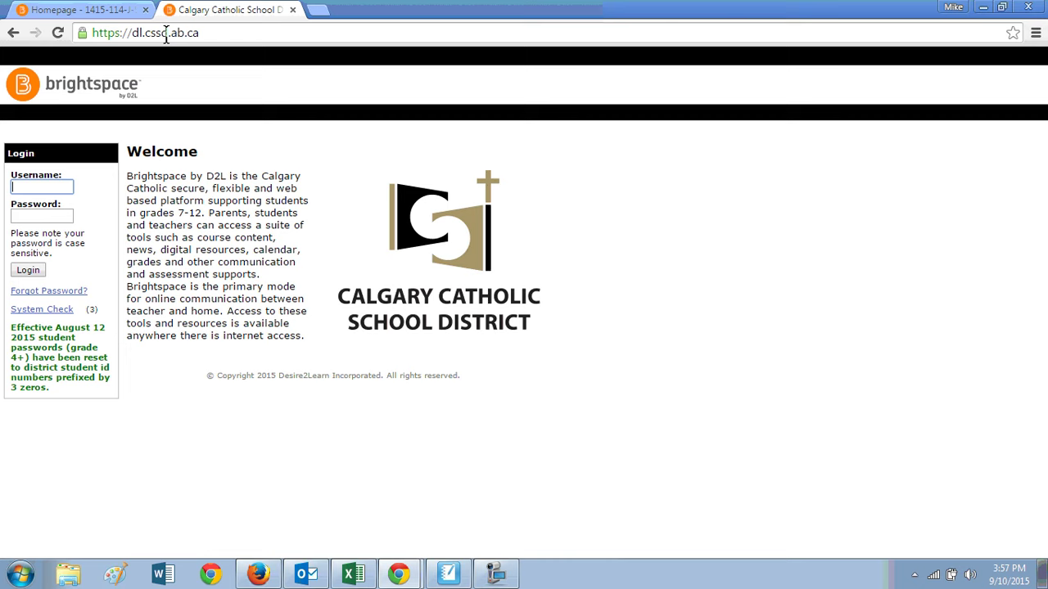
left_click(27, 186)
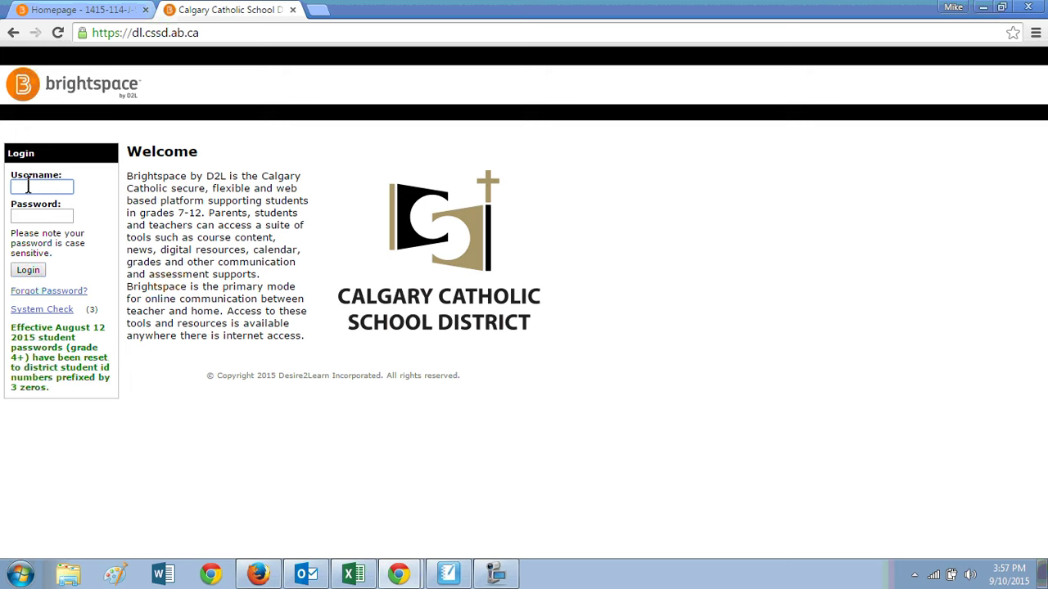
type("mi")
key("Down")
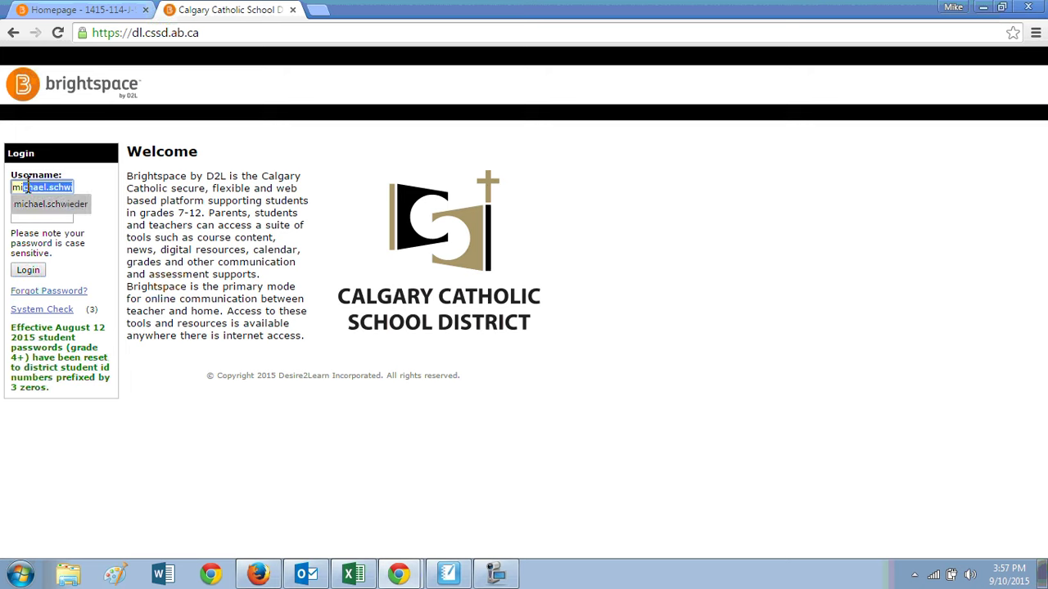
key("Tab")
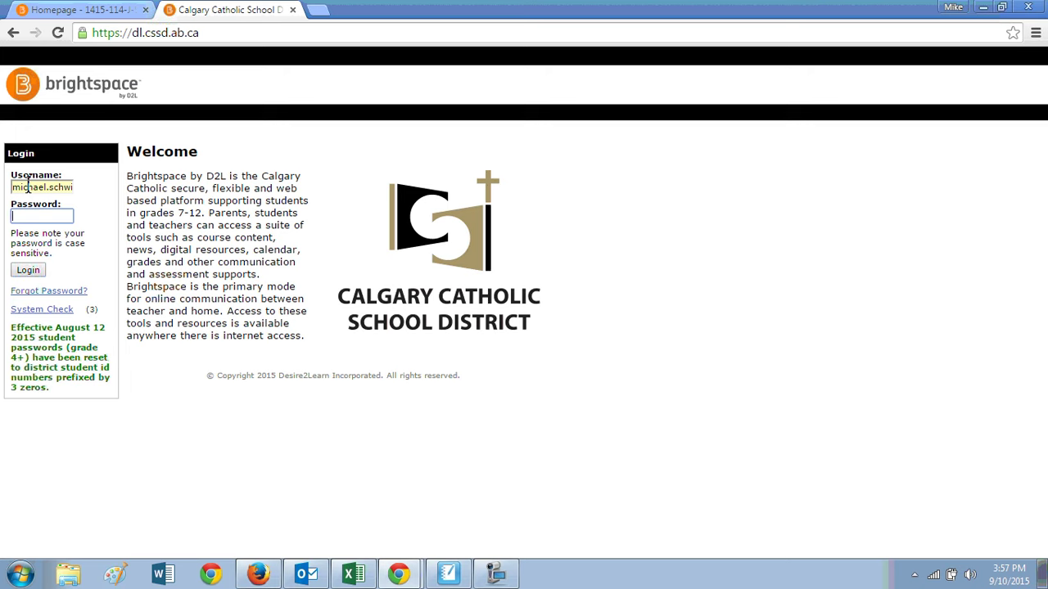
type("*******")
key("Return")
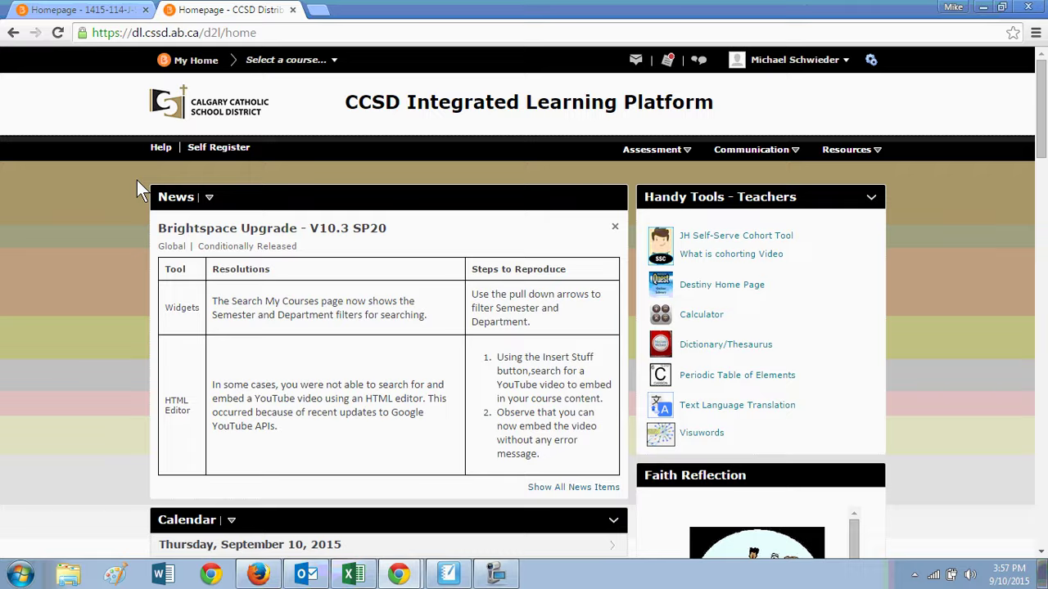
scroll(136, 180, "down", 9)
scroll(140, 188, "up", 5)
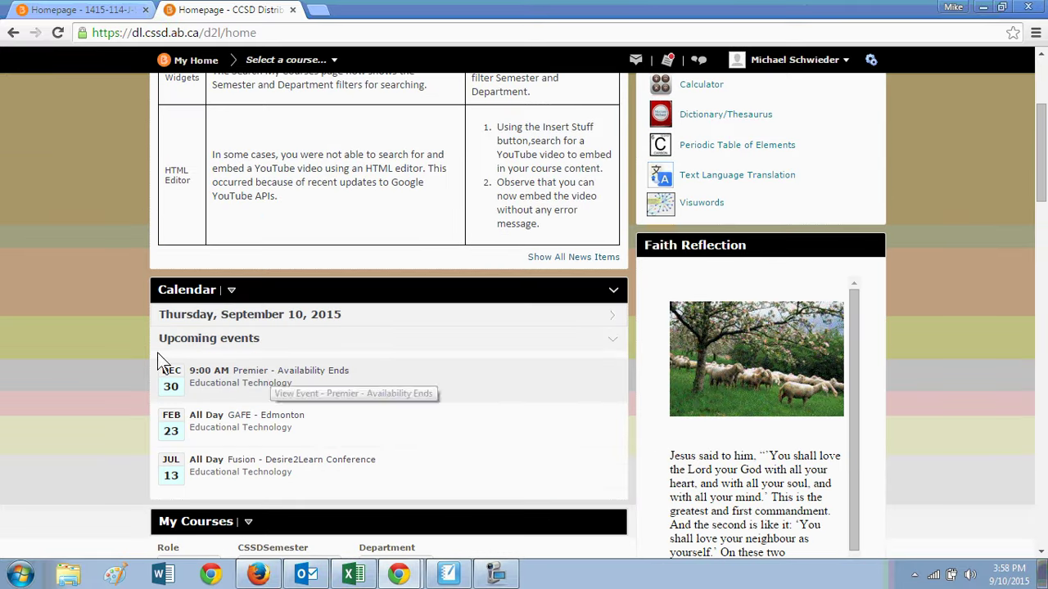
scroll(102, 345, "up", 3)
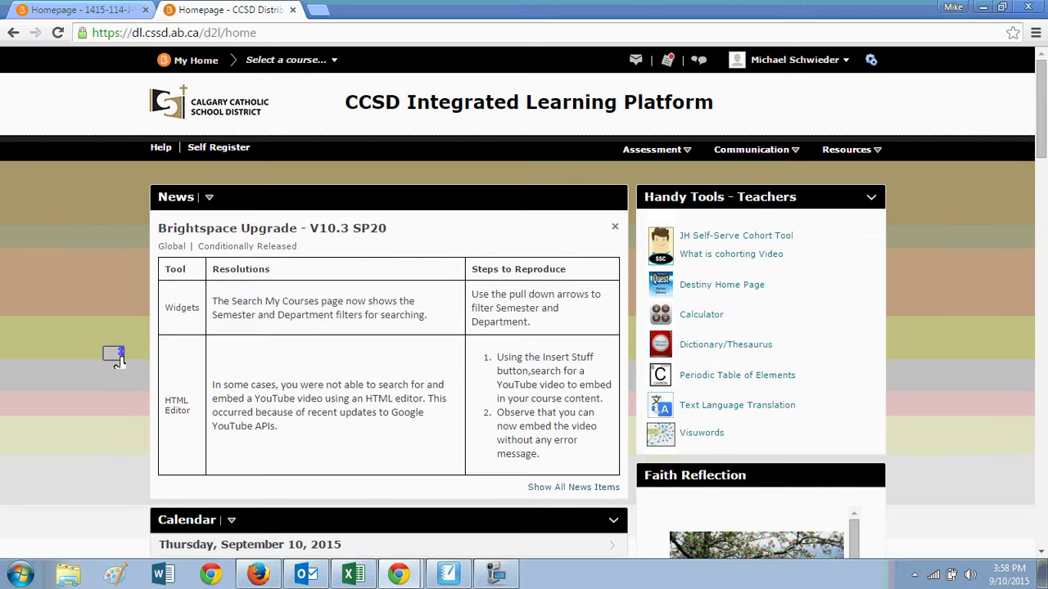
left_click(334, 70)
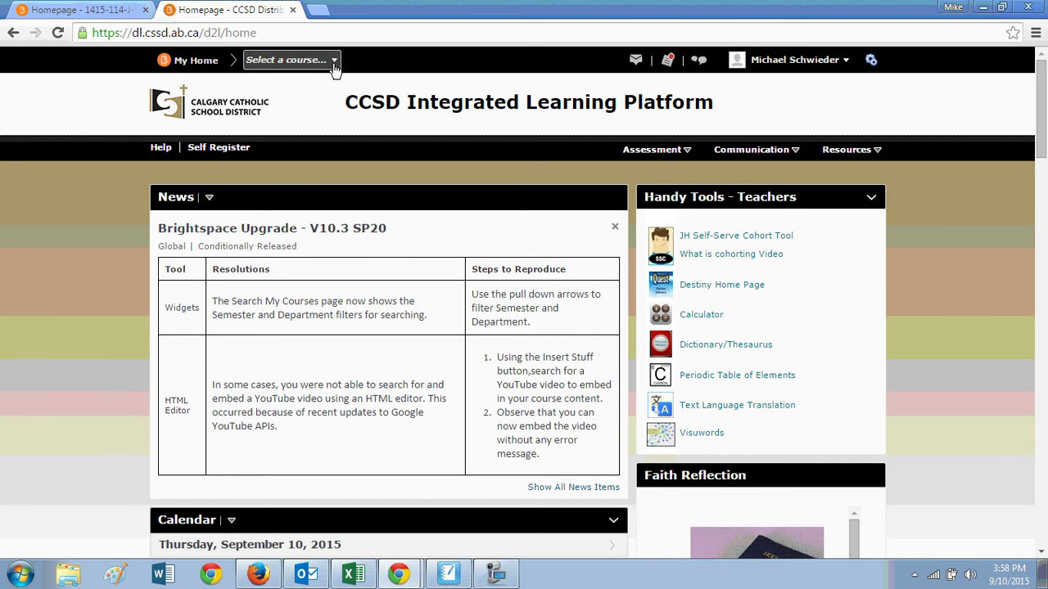
Step: Switch to the 1415-114-J-Social Studies 7 (Core)-31C course from the course selector
left_click(334, 70)
left_click(334, 70)
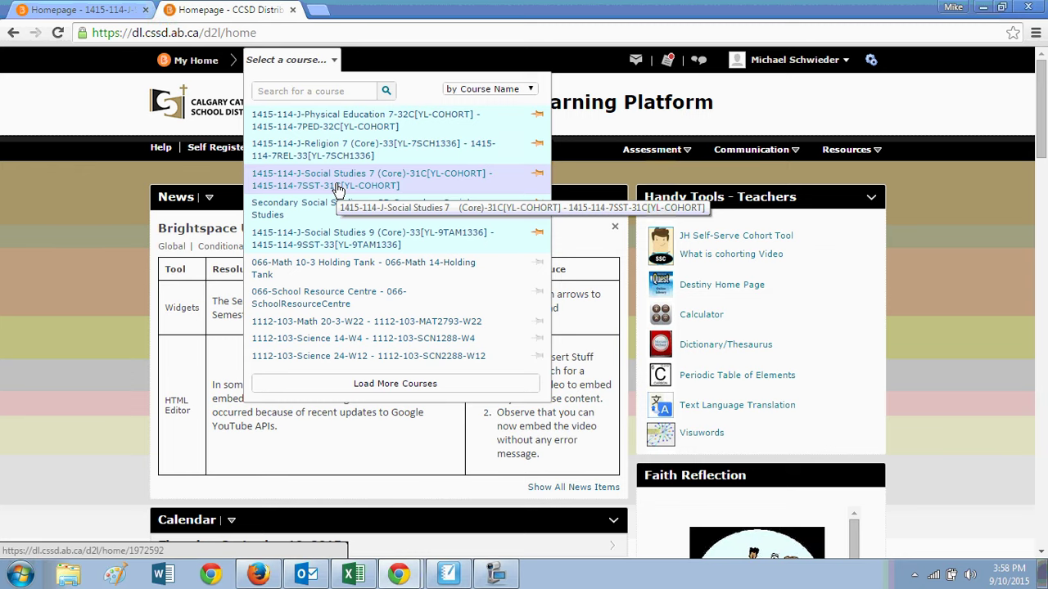
left_click(336, 184)
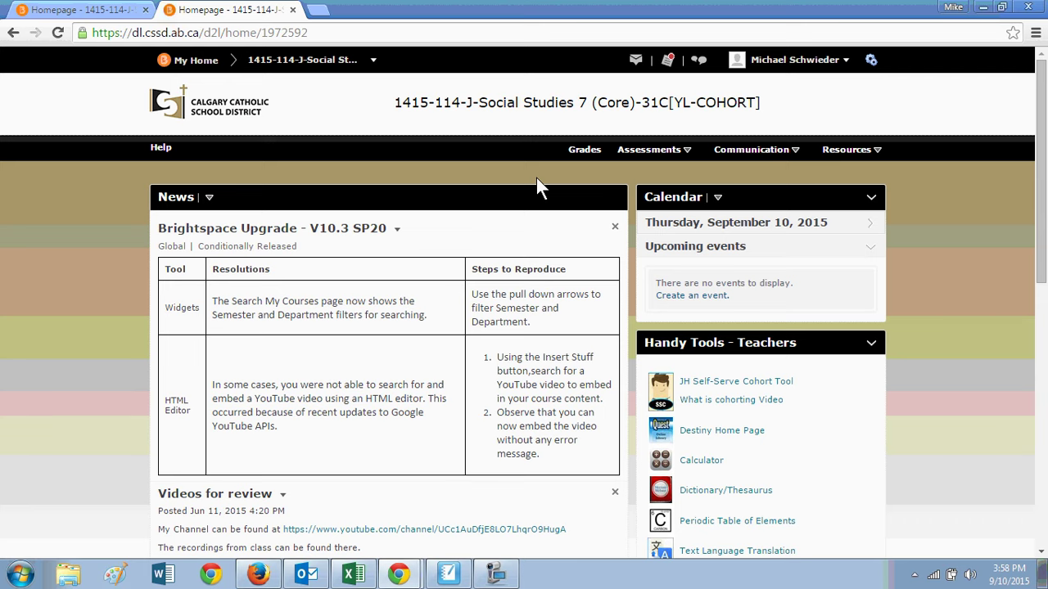
scroll(538, 181, "down", 10)
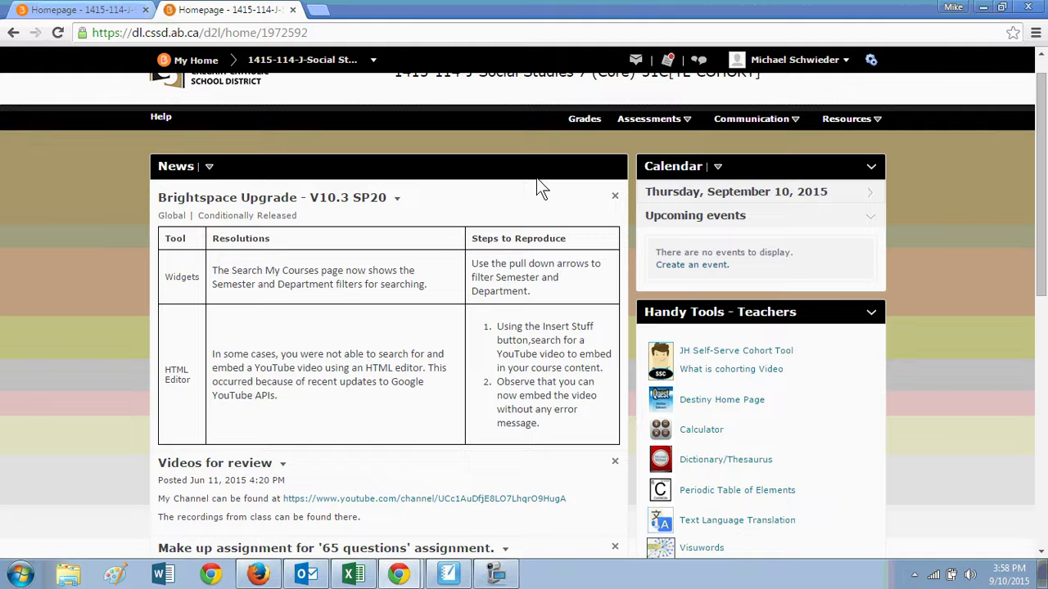
scroll(536, 176, "up", 10)
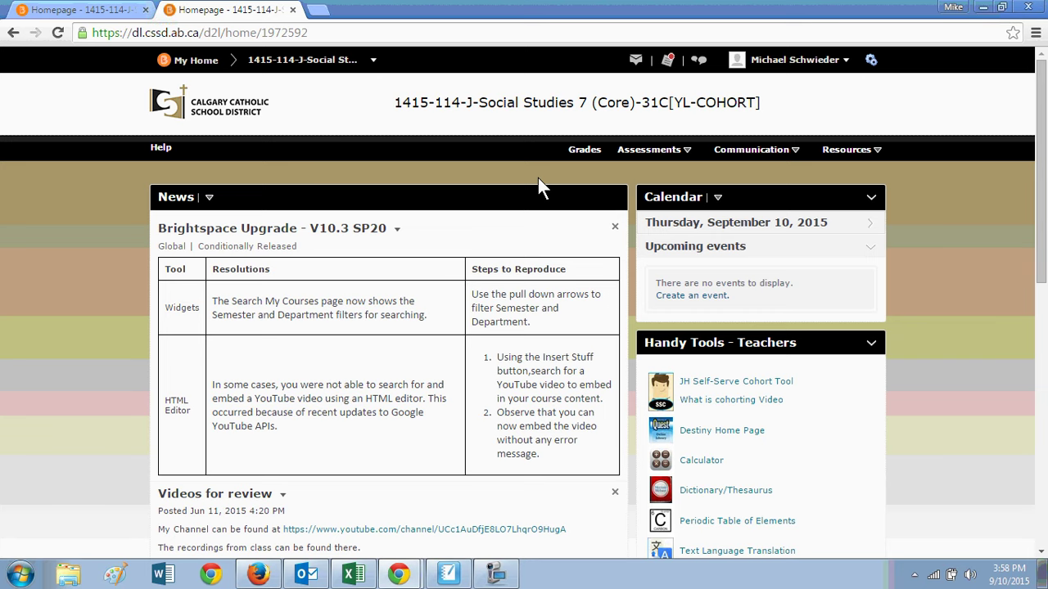
left_click(585, 152)
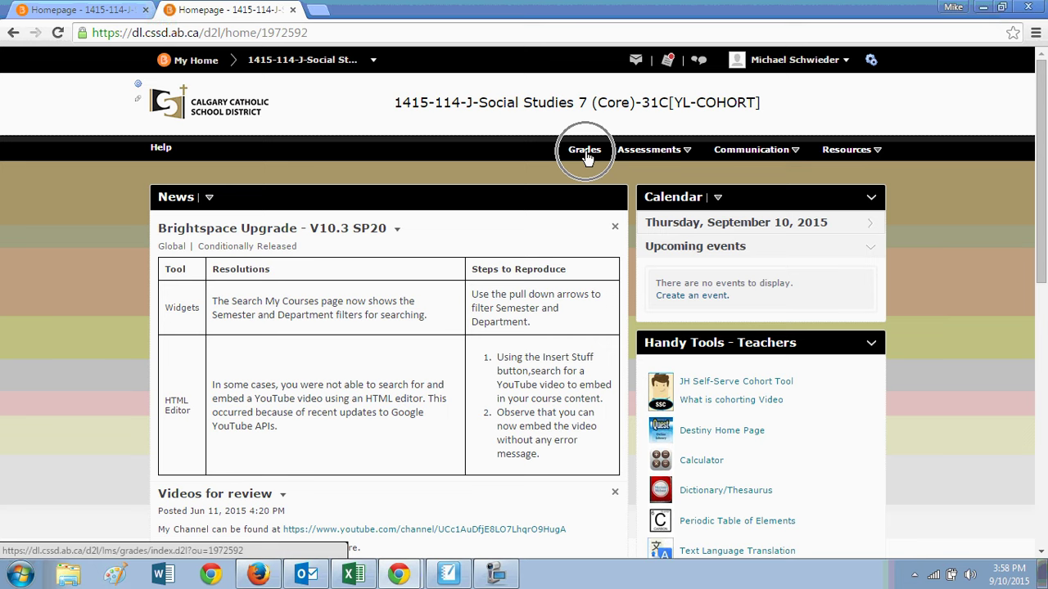
left_click(584, 152)
left_click(584, 152)
Step: Open Dropboxes from the Assessments menu in the course navbar
left_click(686, 152)
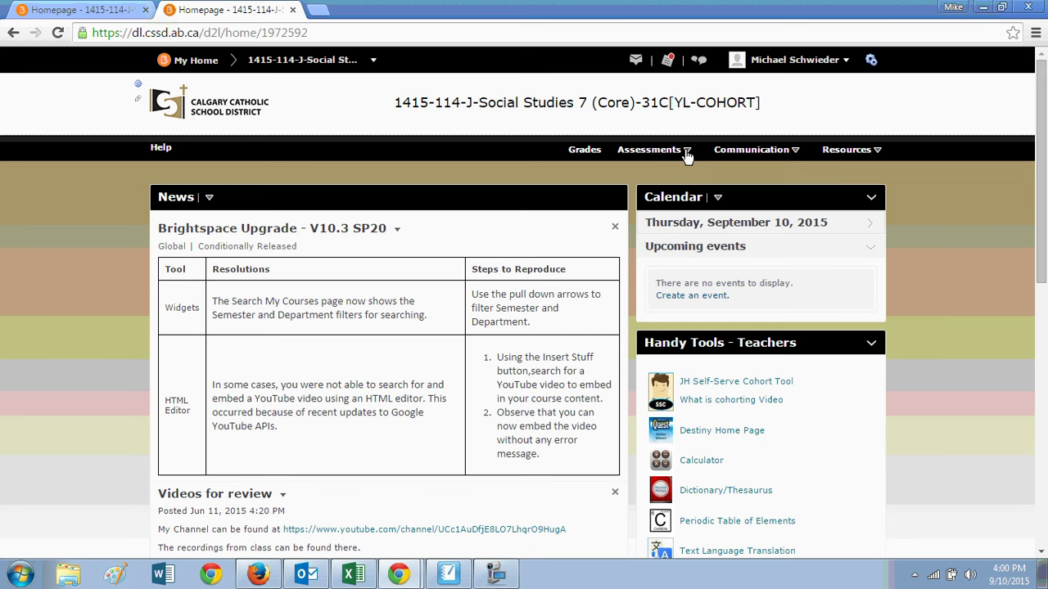
left_click(686, 153)
left_click(686, 152)
left_click(686, 152)
left_click(686, 153)
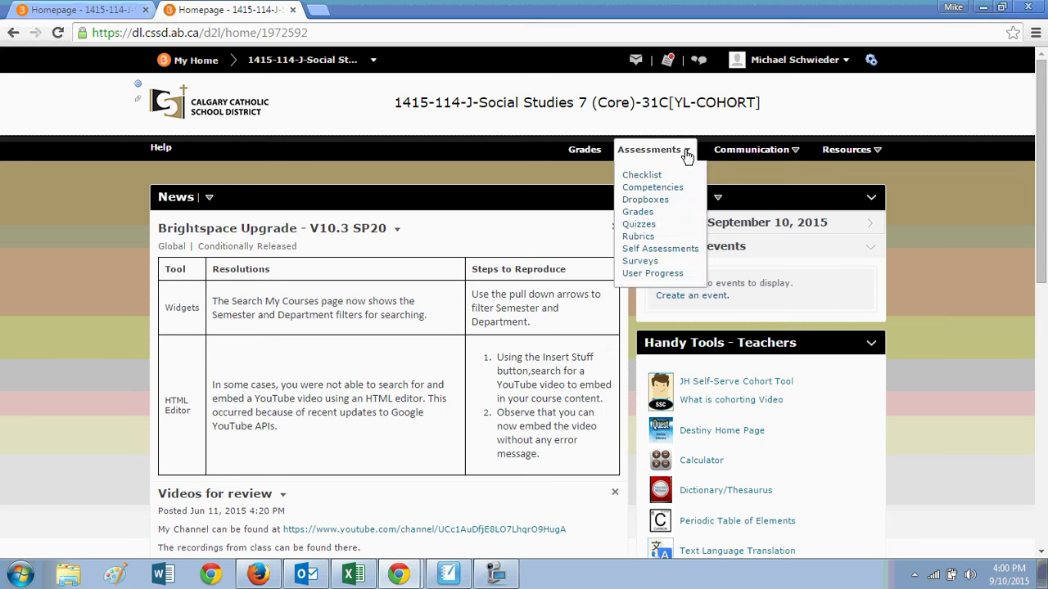
left_click(660, 203)
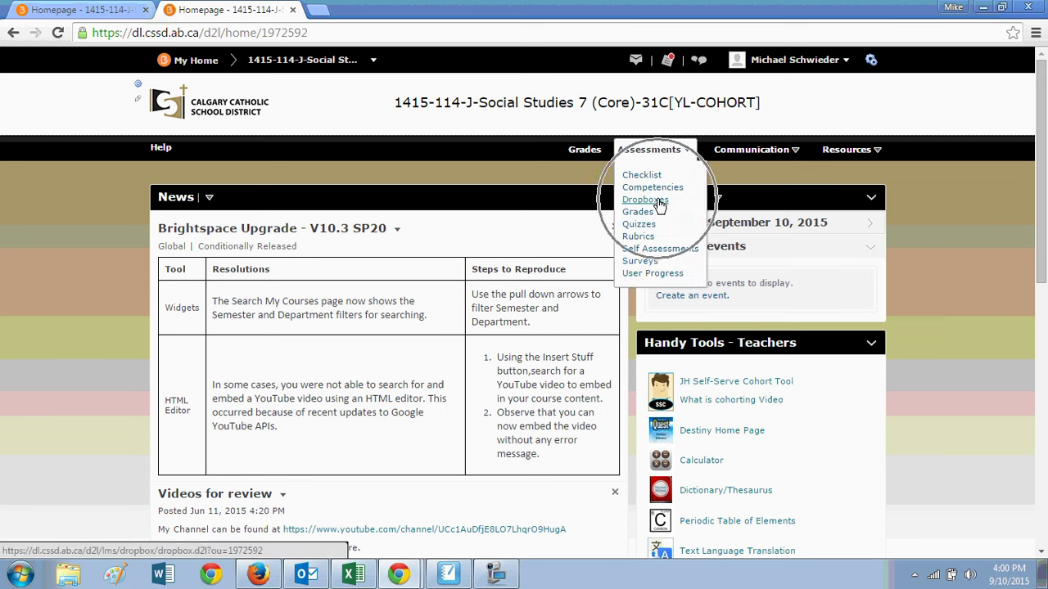
left_click(660, 203)
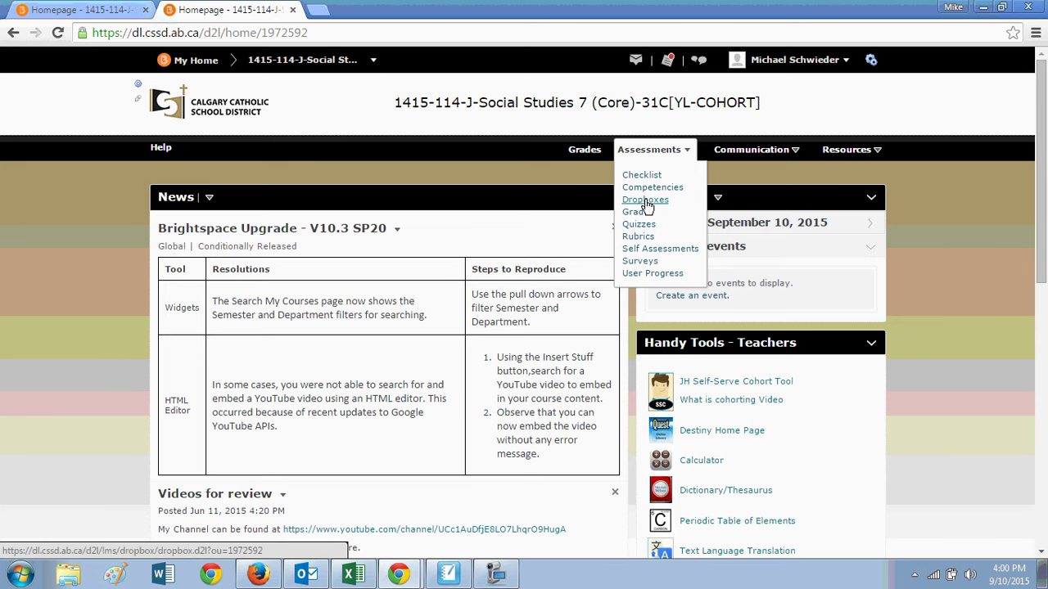
left_click(646, 200)
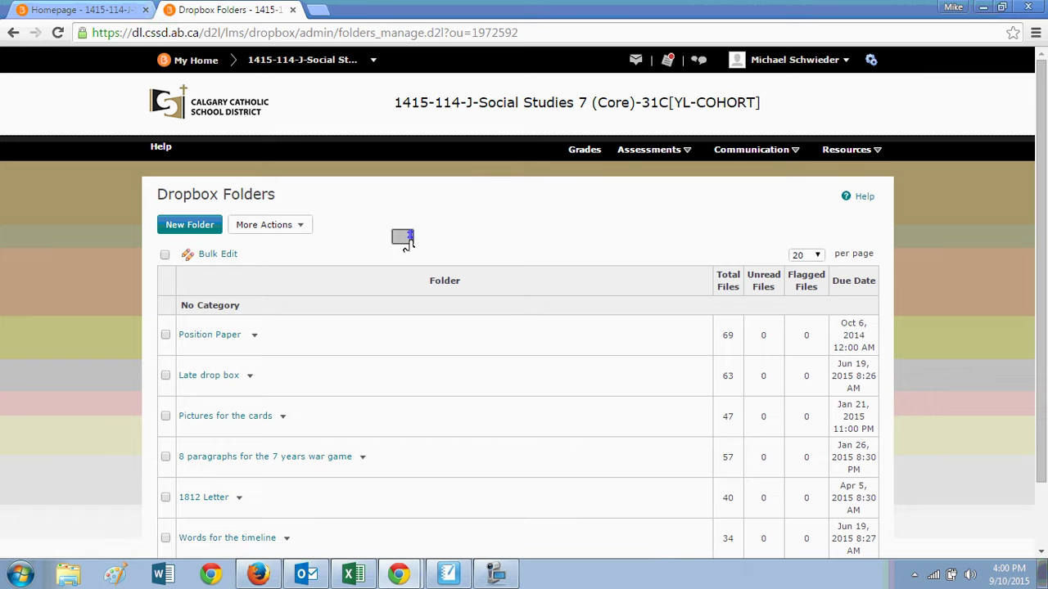
Step: Scroll down through the seven dropbox folders and back up to Position Paper
scroll(364, 233, "down", 1)
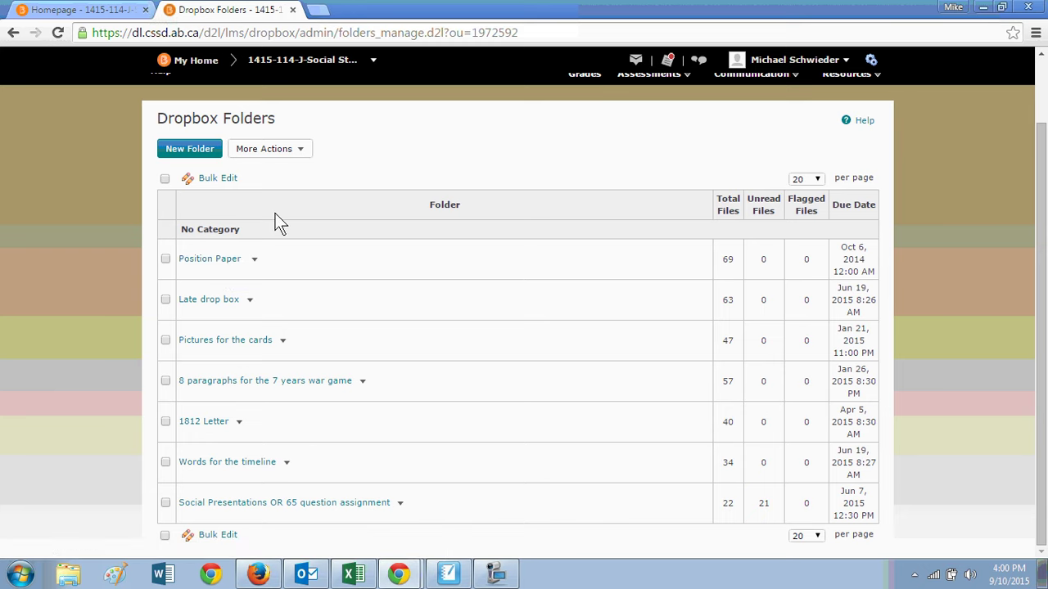
scroll(278, 221, "up", 1)
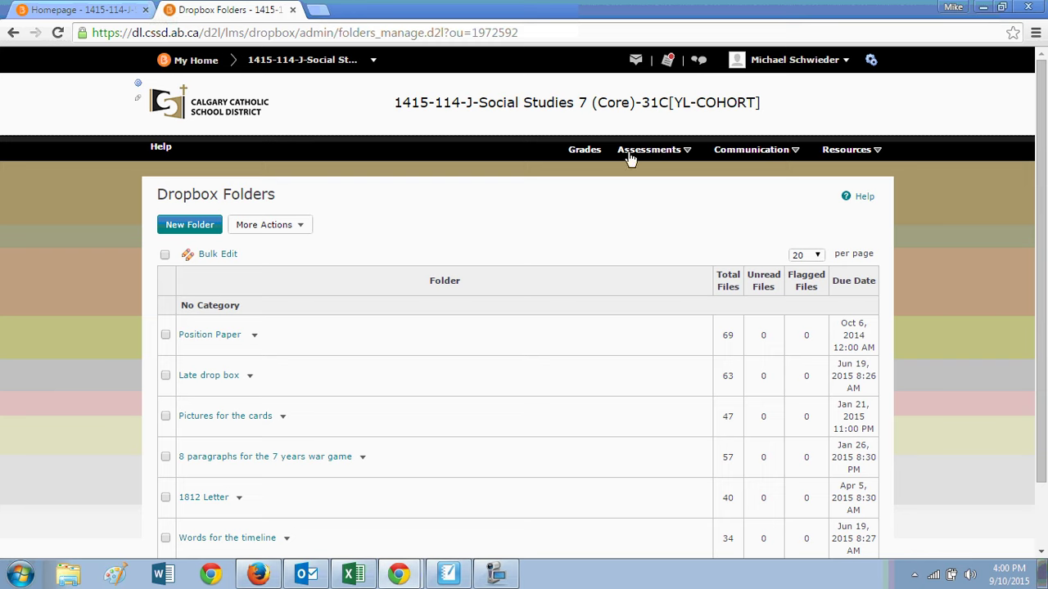
Step: Open the Classlist from the Resources menu and scroll through the enrolled students
left_click(864, 158)
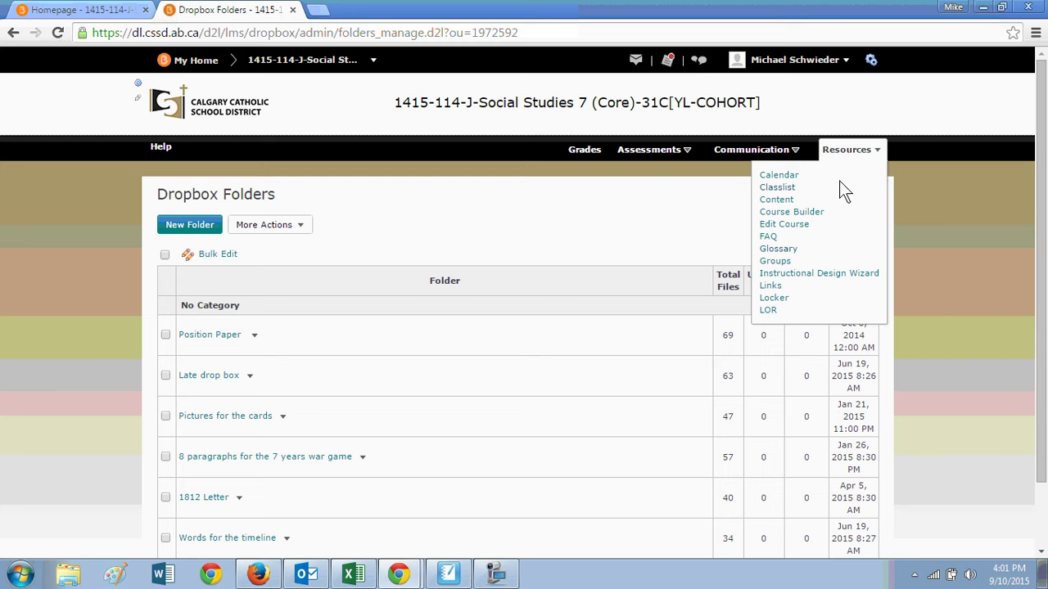
left_click(789, 194)
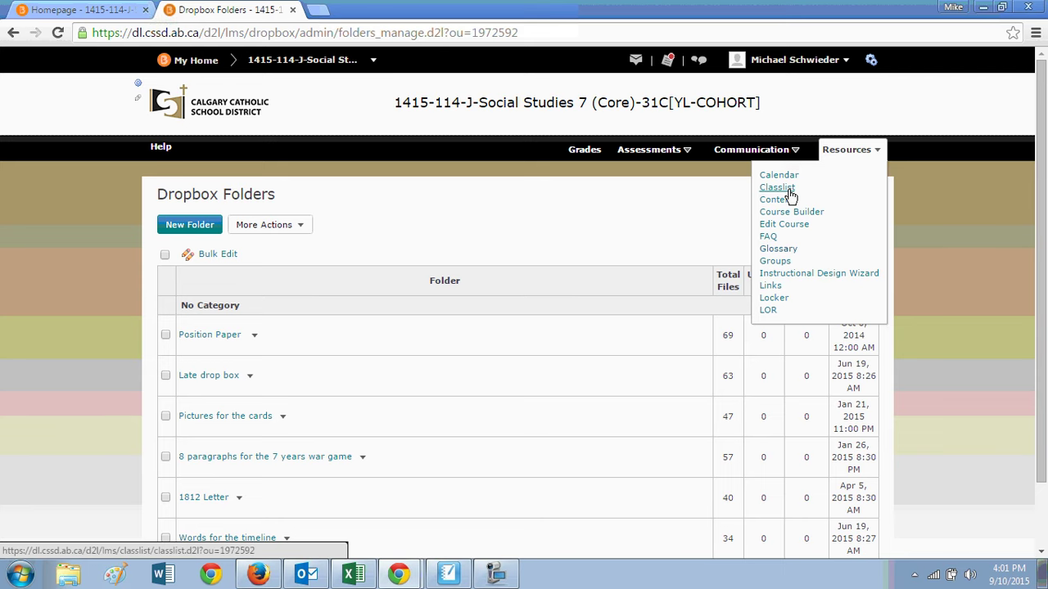
left_click(790, 195)
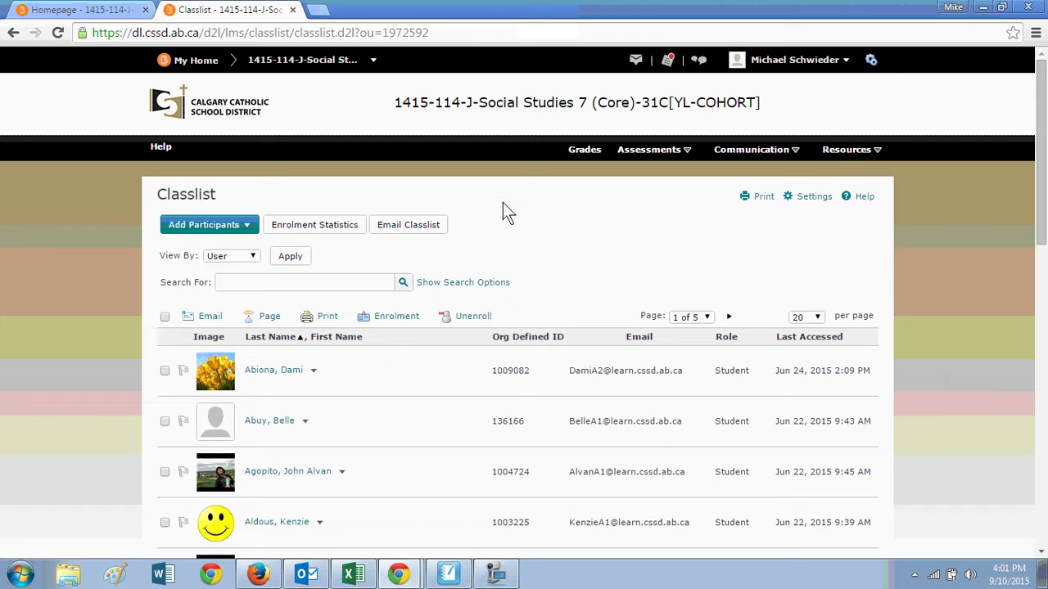
scroll(503, 203, "down", 12)
scroll(503, 203, "up", 12)
Step: Open Content from the Resources menu to show the First Paper outline module
left_click(877, 152)
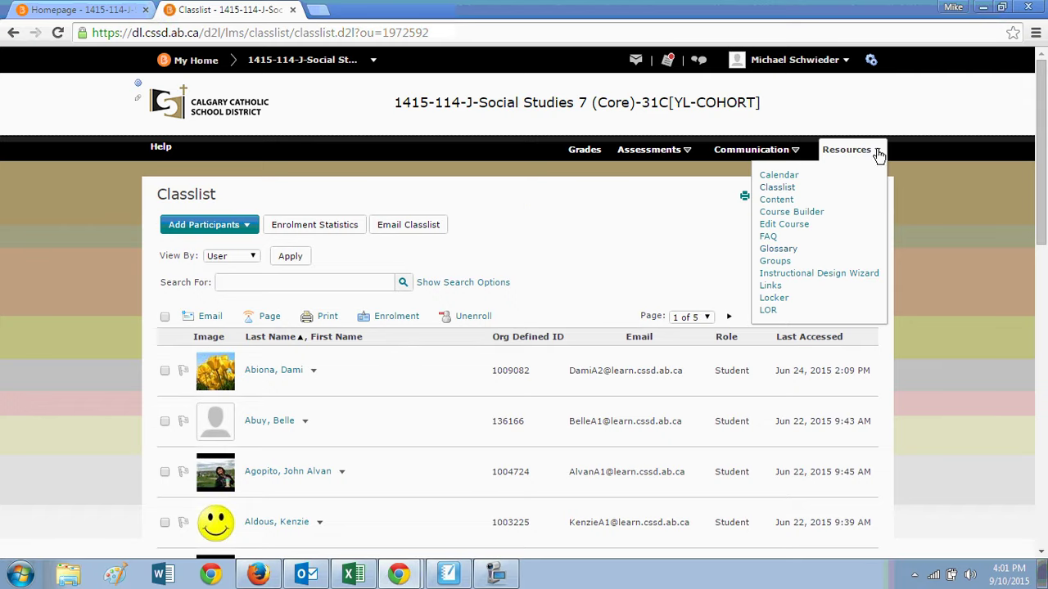
left_click(777, 201)
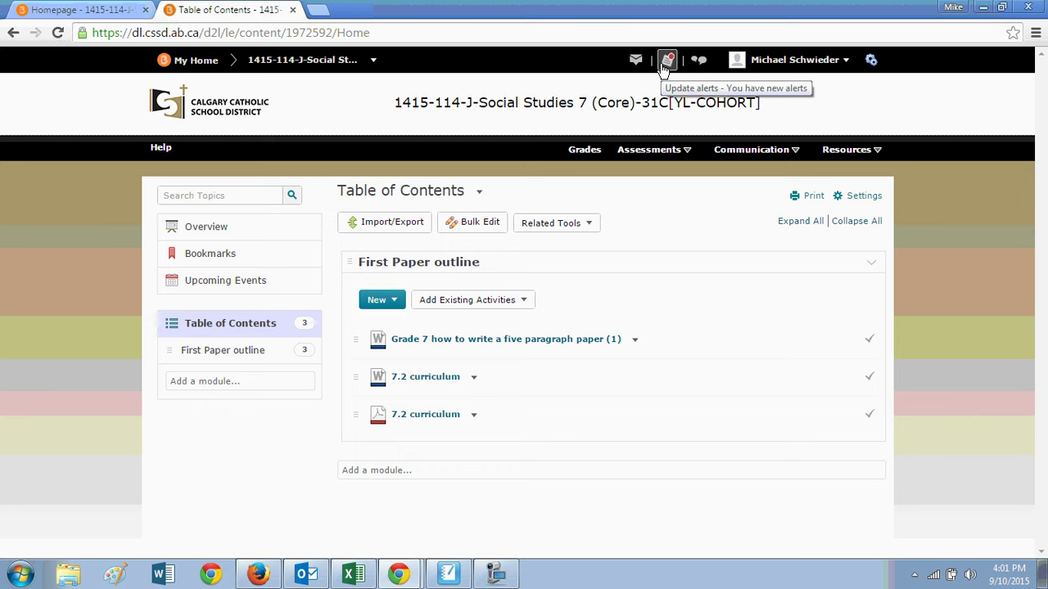
left_click(502, 577)
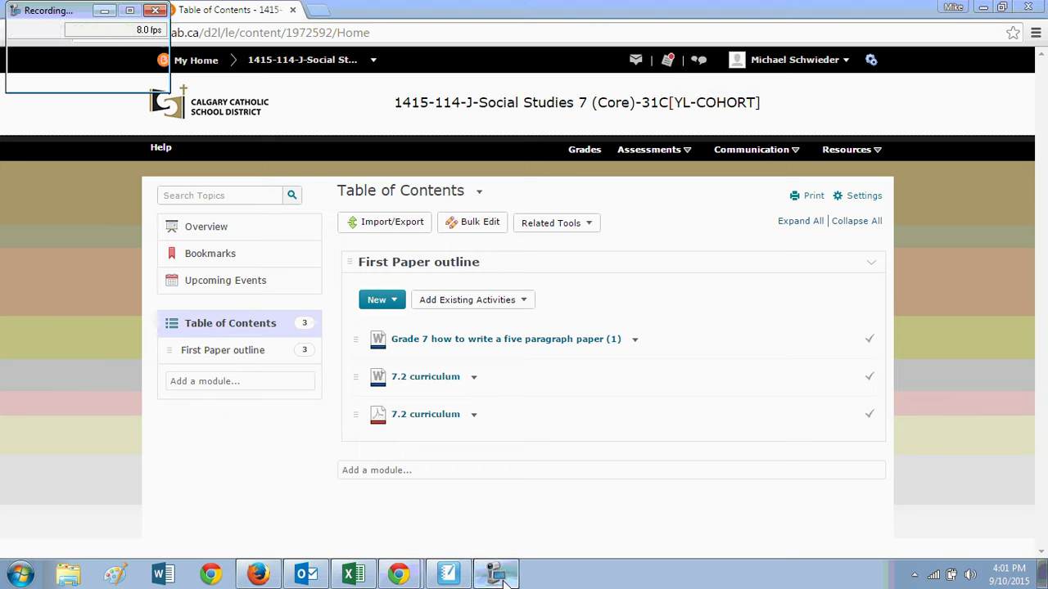